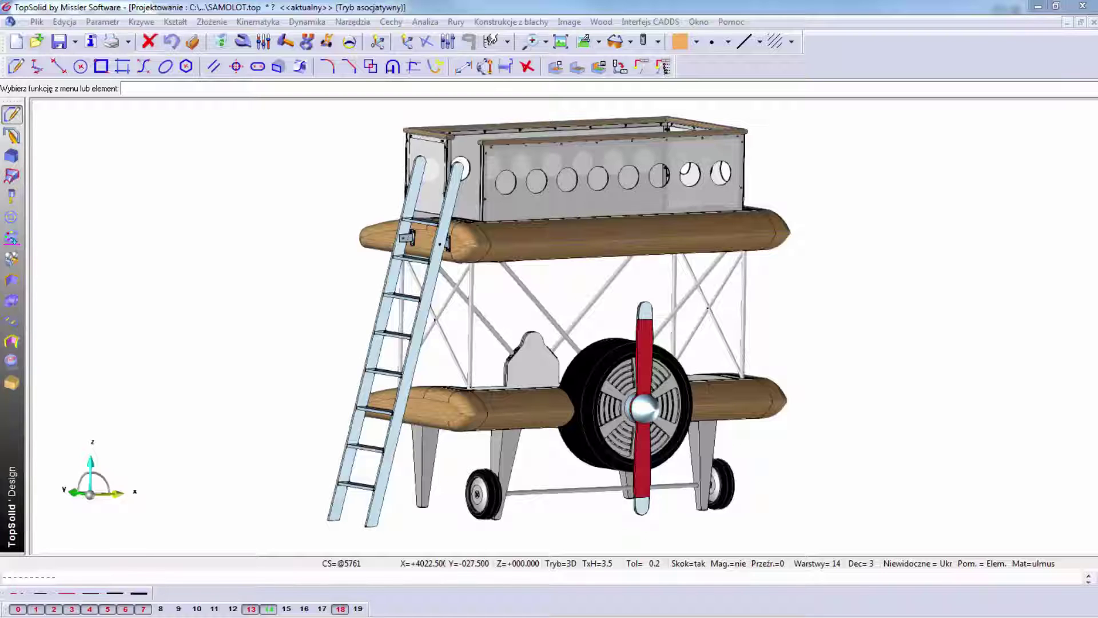
Step: Create a new WoodCam machining document from the BIESSE_ROVER_A_AT0.wod template
click(18, 45)
click(131, 366)
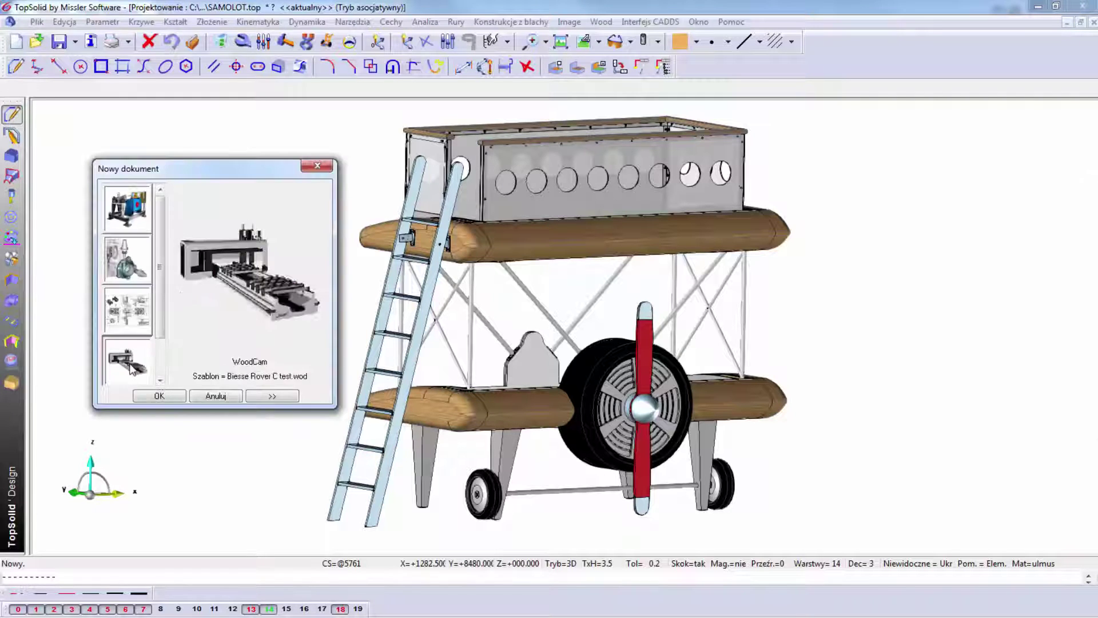
click(159, 397)
Step: Place the airplane's ring plate on the Biesse machine table
click(45, 69)
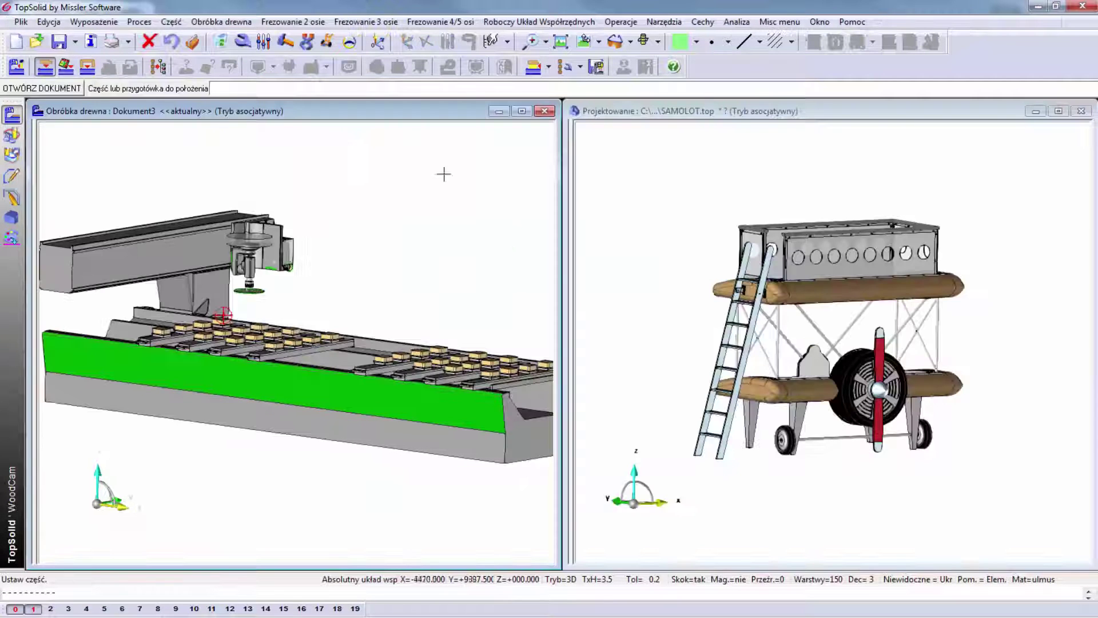
click(875, 388)
click(8, 89)
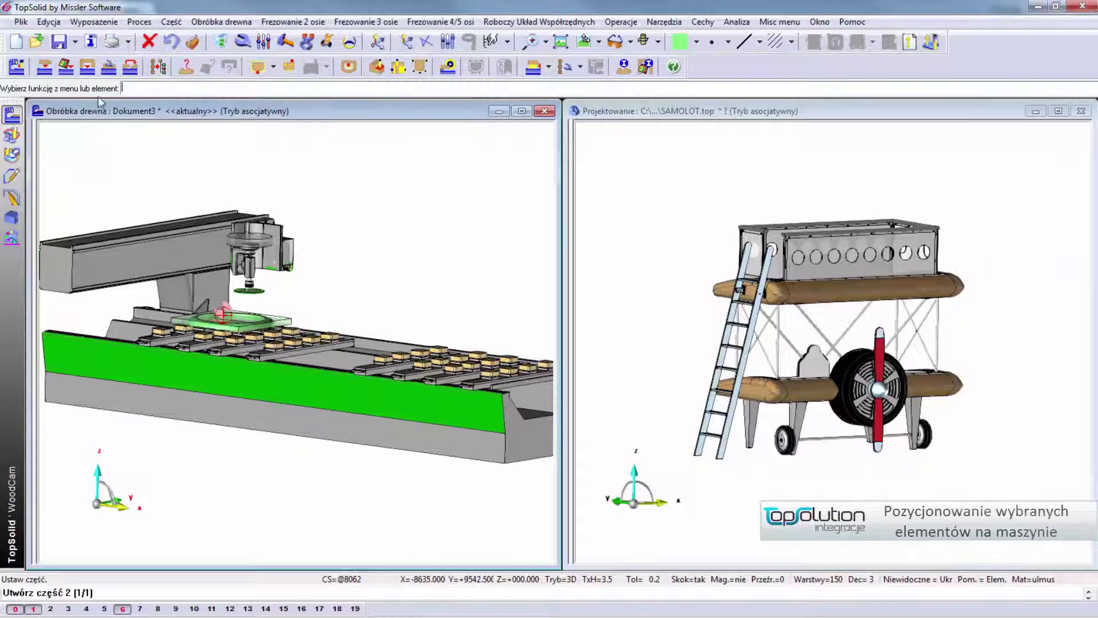
Step: Place the engine part on the table at its chosen positioning point
click(44, 68)
click(900, 405)
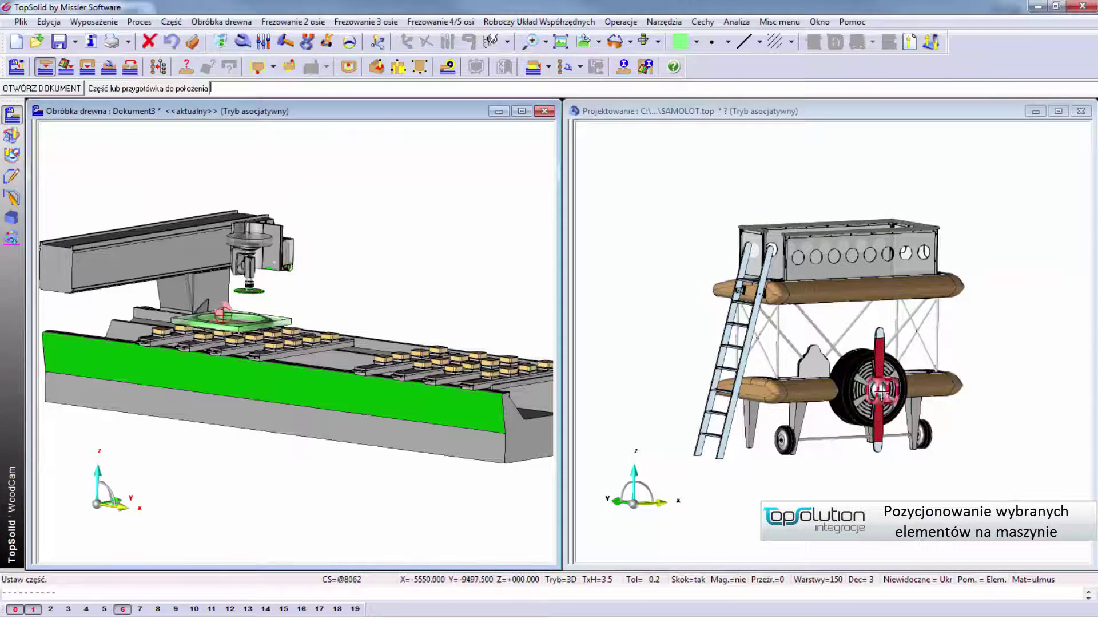
click(288, 170)
click(288, 170)
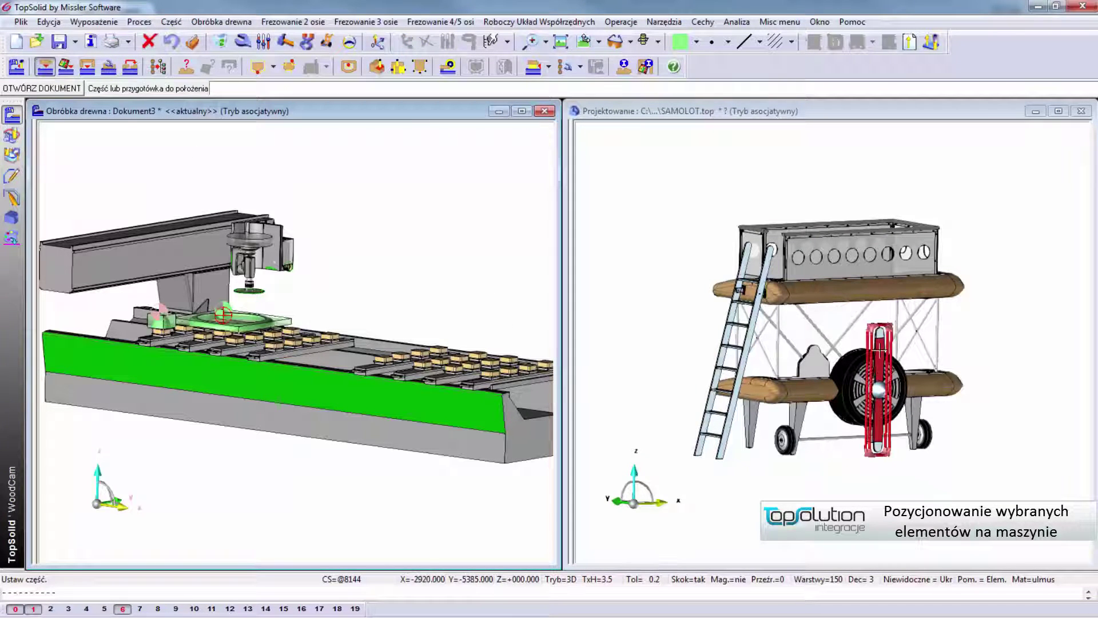
Step: Place the propeller on the machine table and zoom in on the placed parts
click(880, 389)
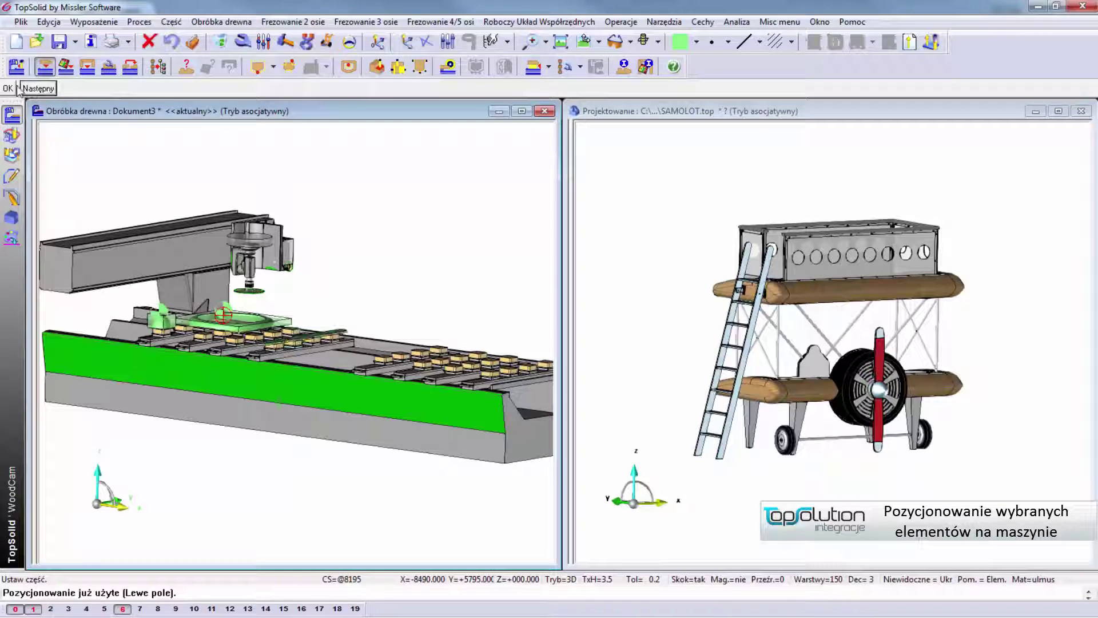
click(20, 88)
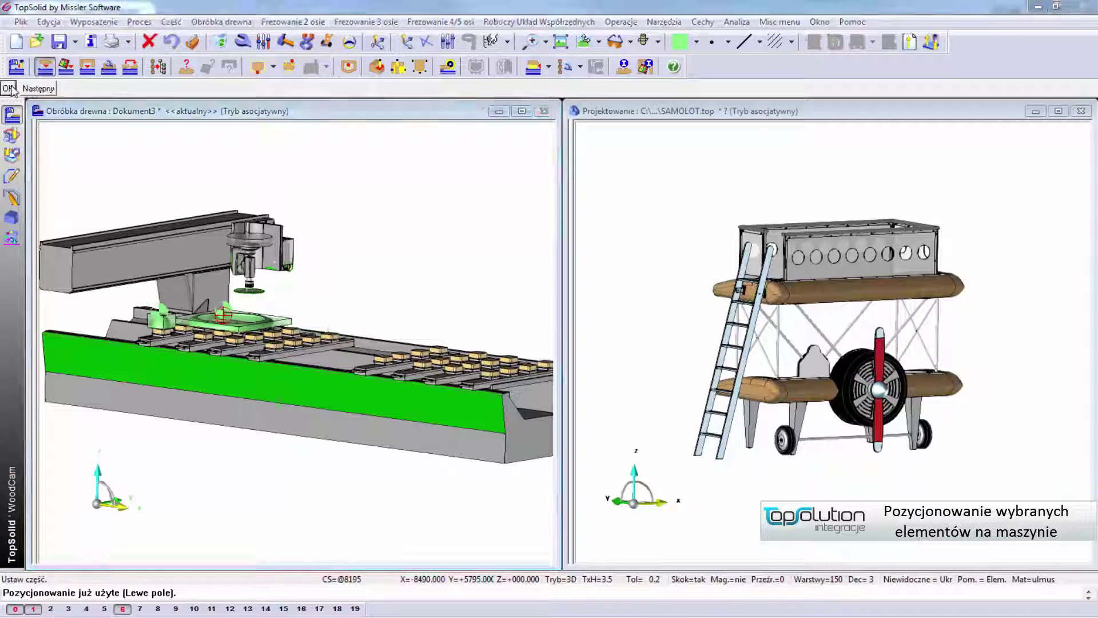
click(869, 401)
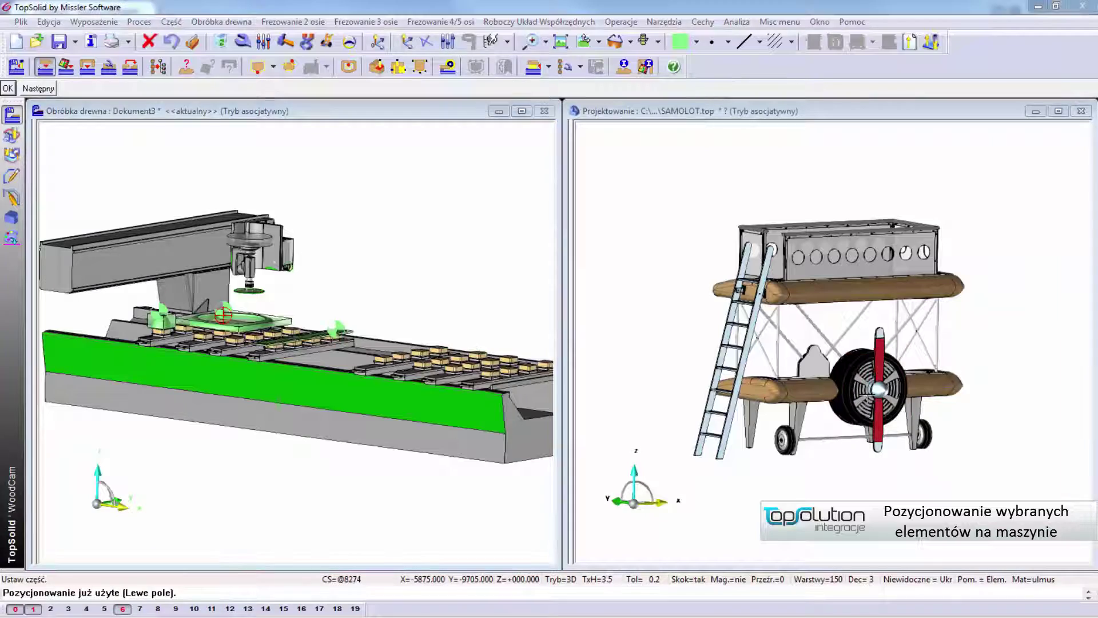
key(Return)
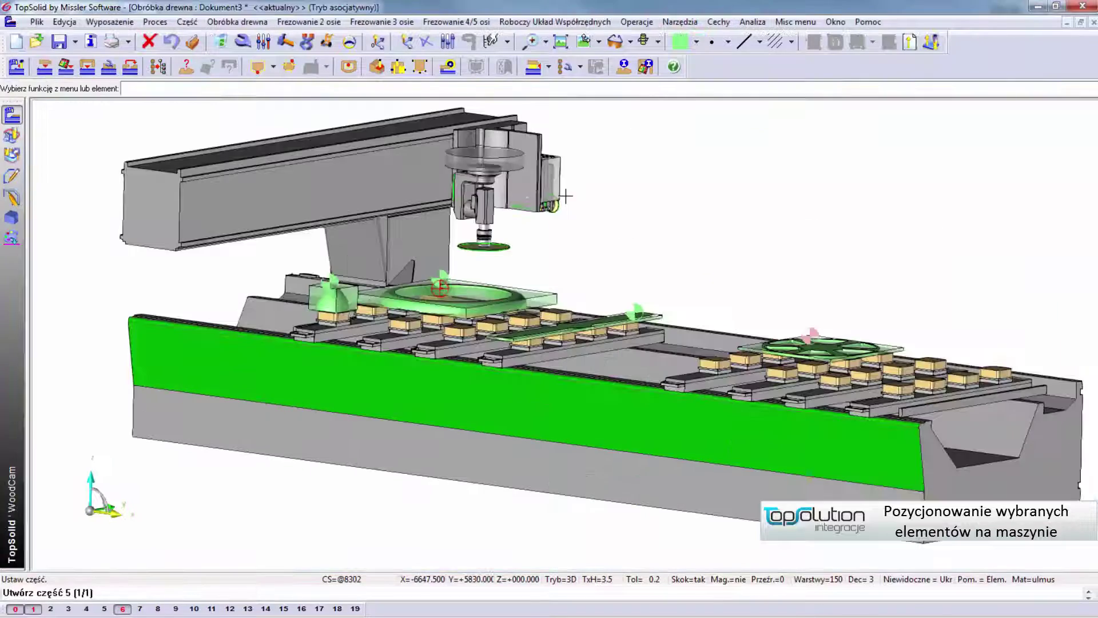
scroll(561, 127, up, 2)
scroll(561, 127, up, 2)
scroll(564, 130, up, 2)
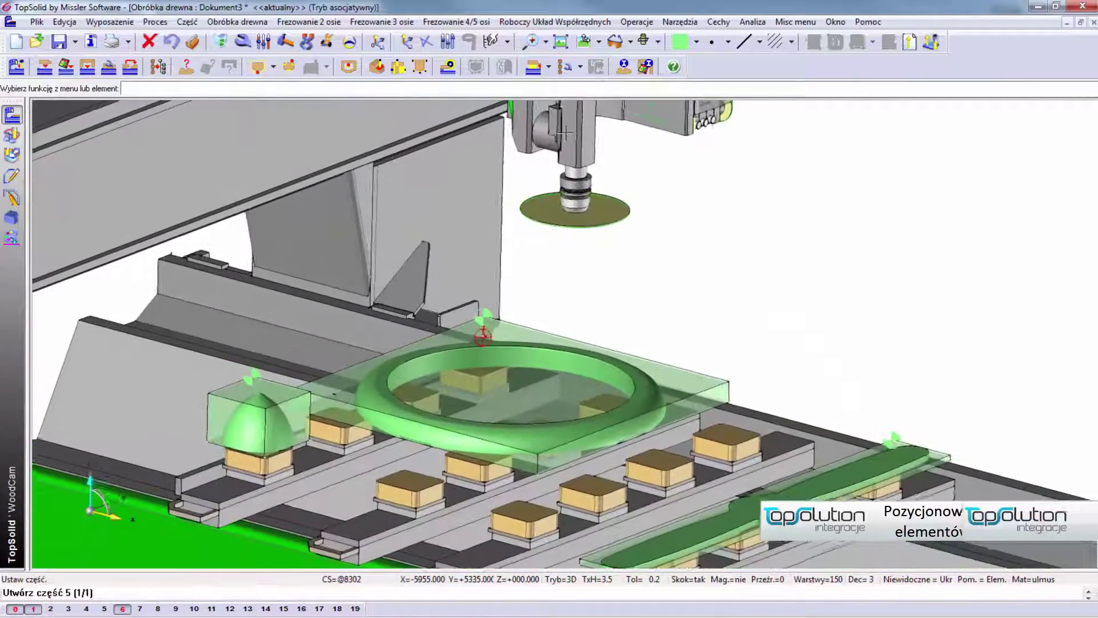
scroll(565, 133, up, 1)
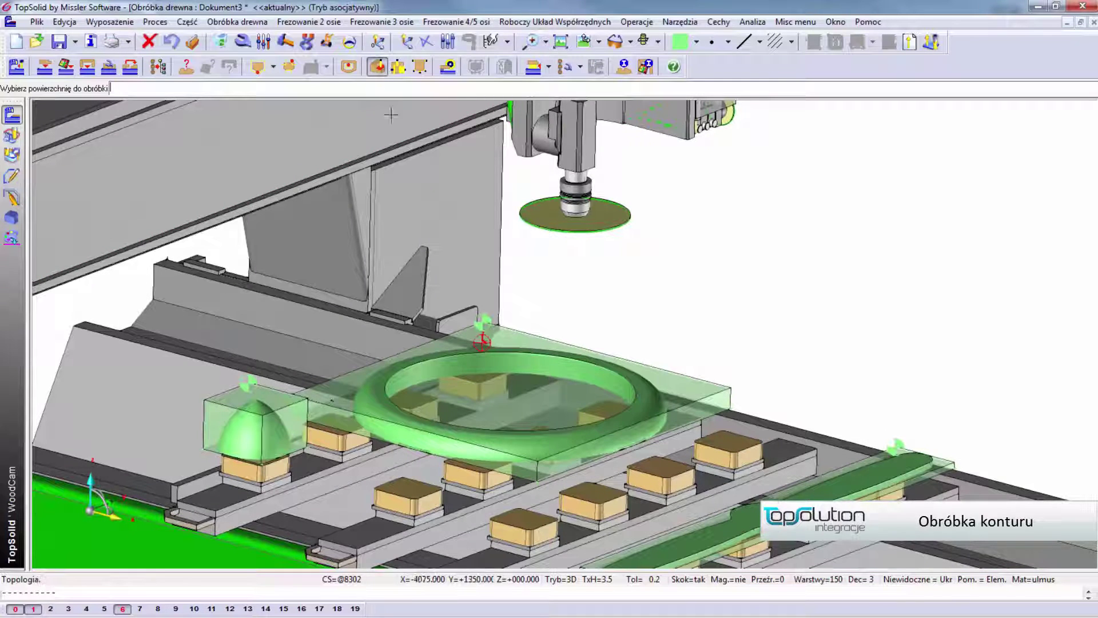
Step: Add a contour operation on the ring using the 25PAL end mill
click(517, 362)
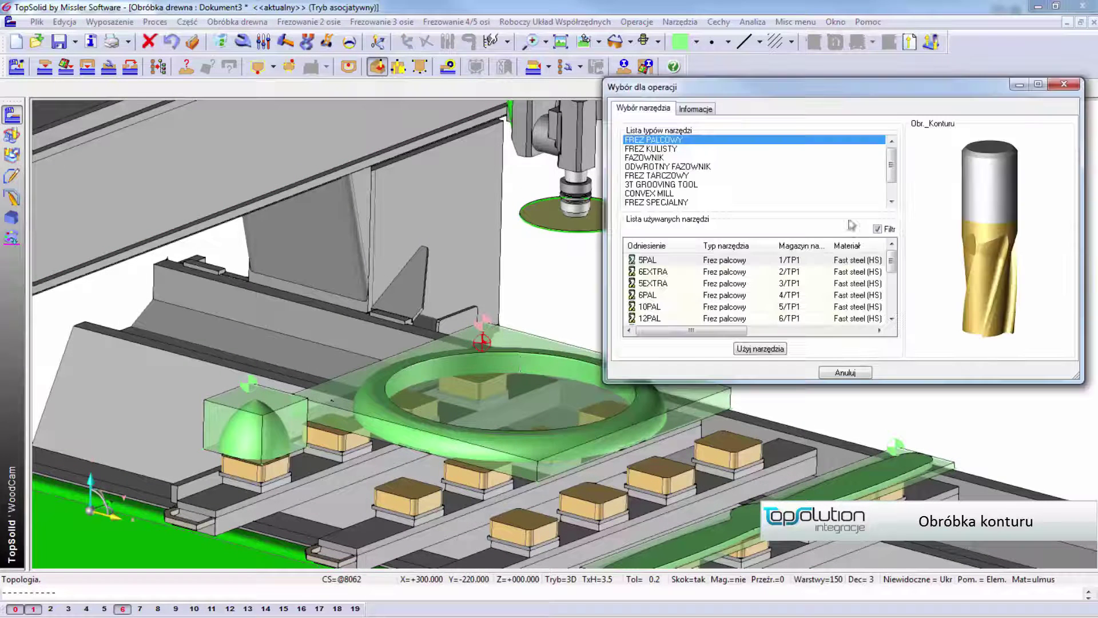
drag(891, 261, 895, 274)
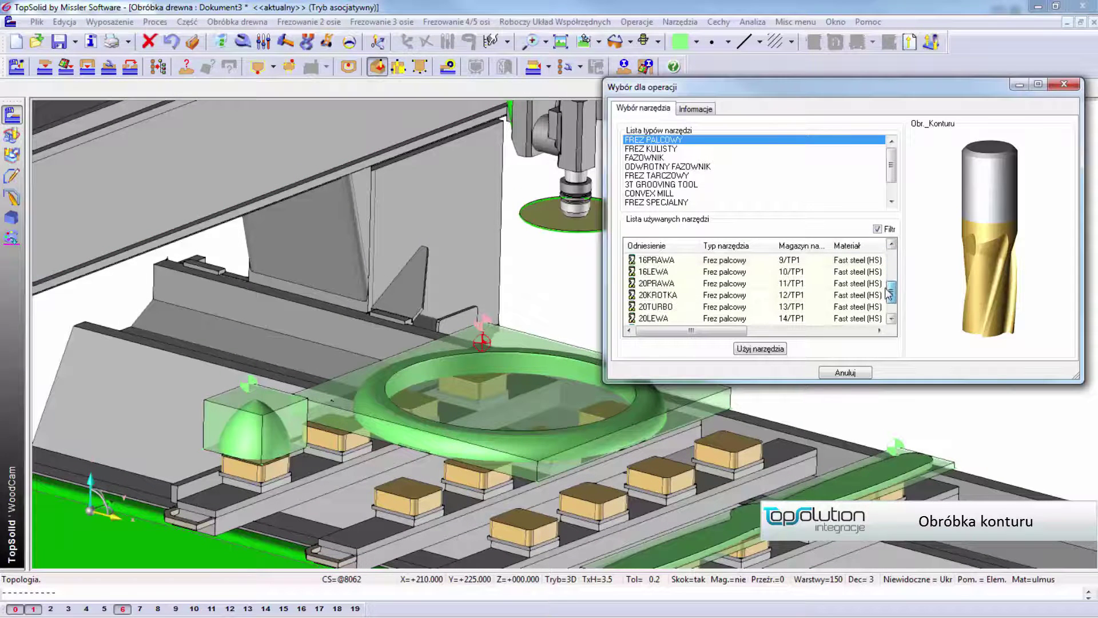
double_click(656, 272)
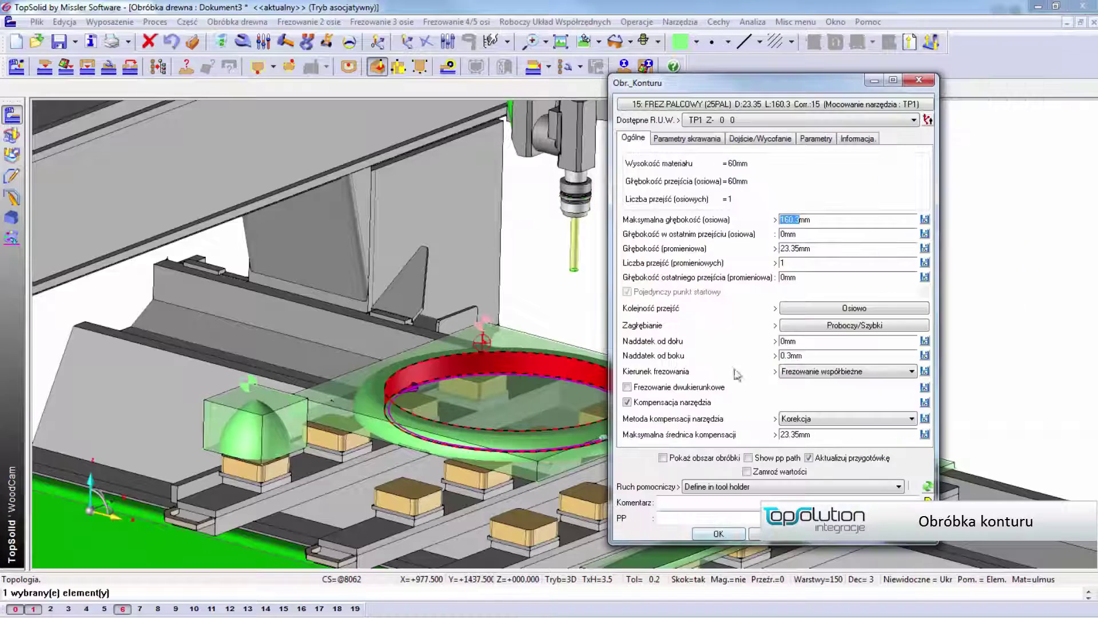
click(718, 534)
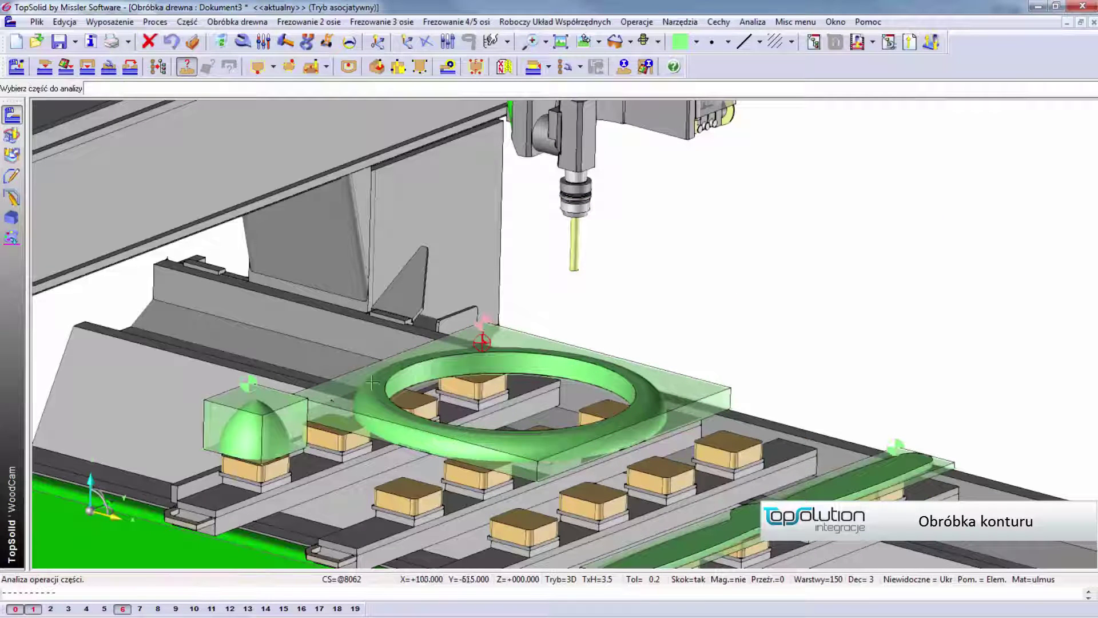
Step: Machine the ring's Kalibracja face with the 25PAL end mill from the part analysis
click(371, 382)
click(644, 145)
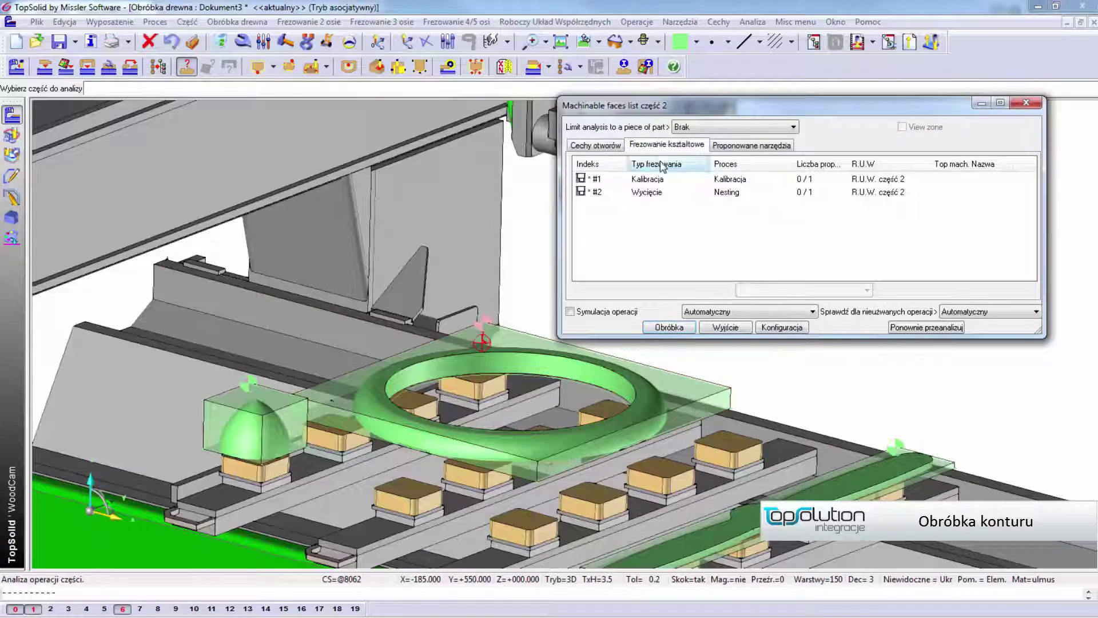
click(625, 196)
click(629, 179)
click(669, 327)
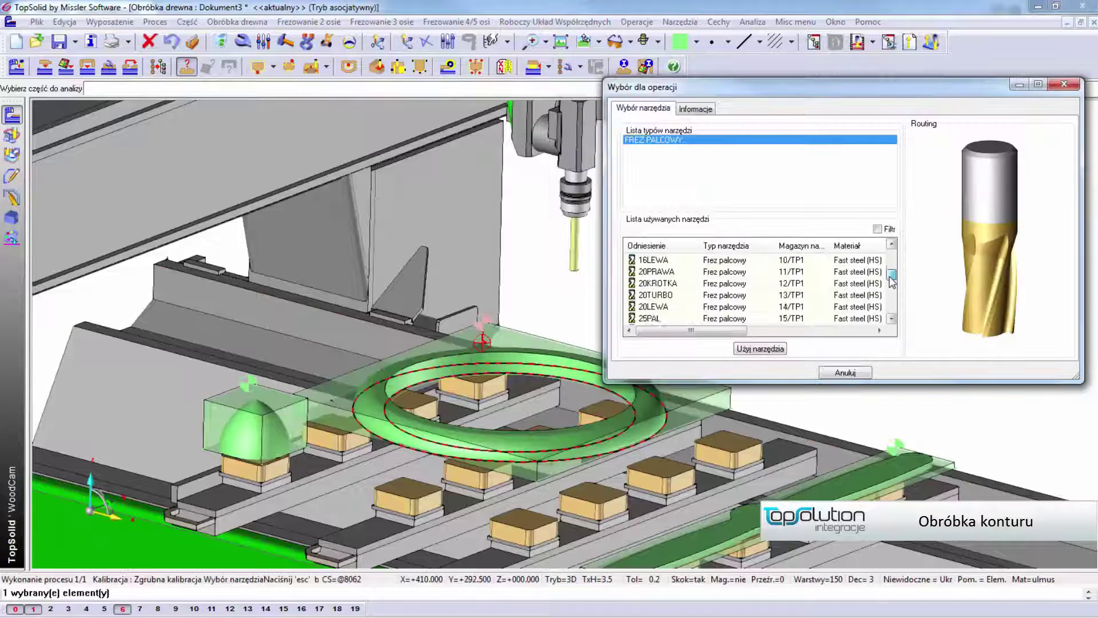
click(652, 272)
click(760, 349)
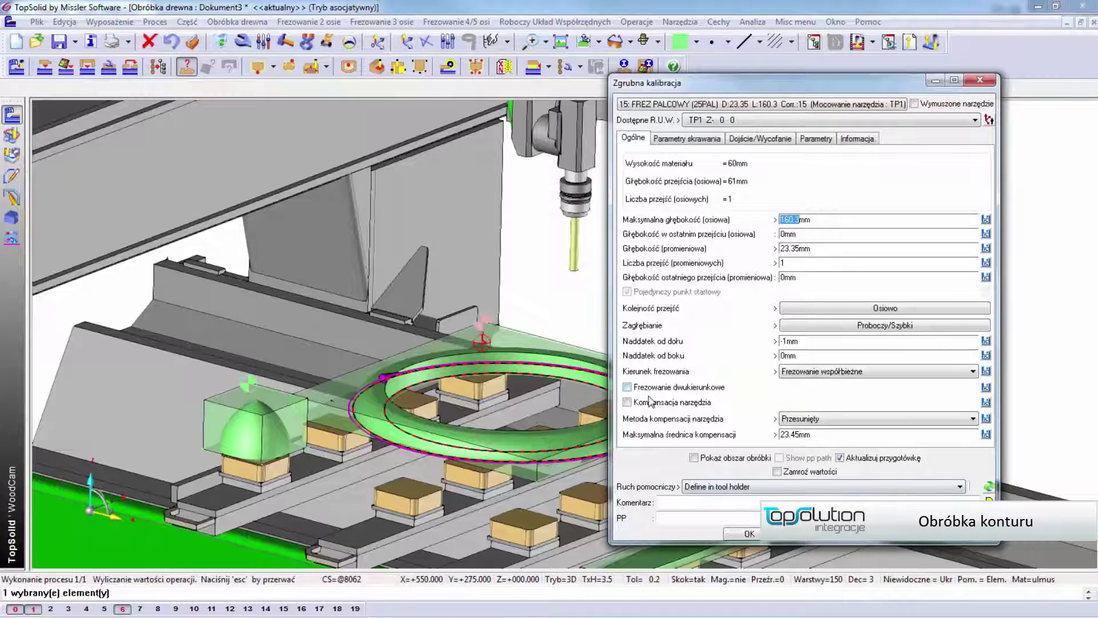
click(973, 418)
click(801, 433)
click(750, 533)
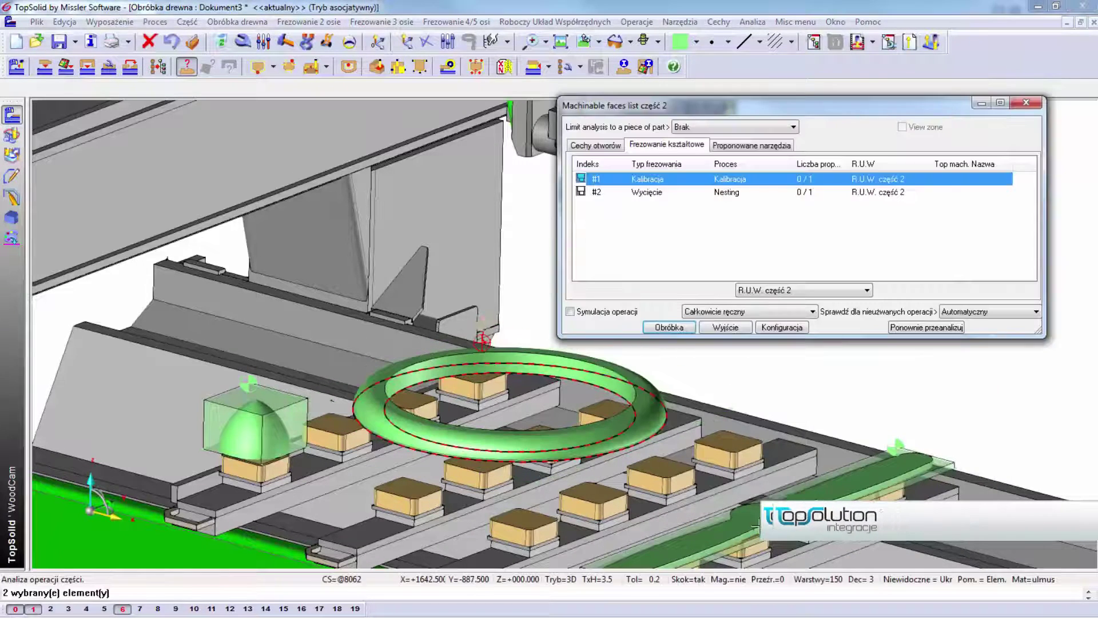
click(727, 327)
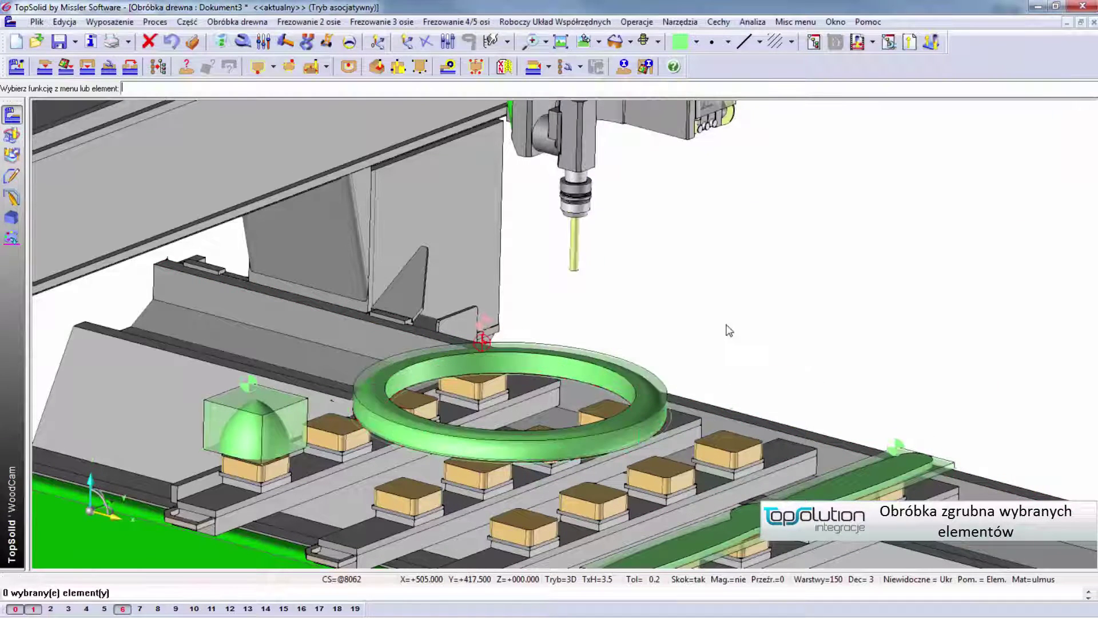
Step: Rough the ring with the 20TURBO end mill, 8mm Z step, stock updating on
click(382, 22)
click(393, 55)
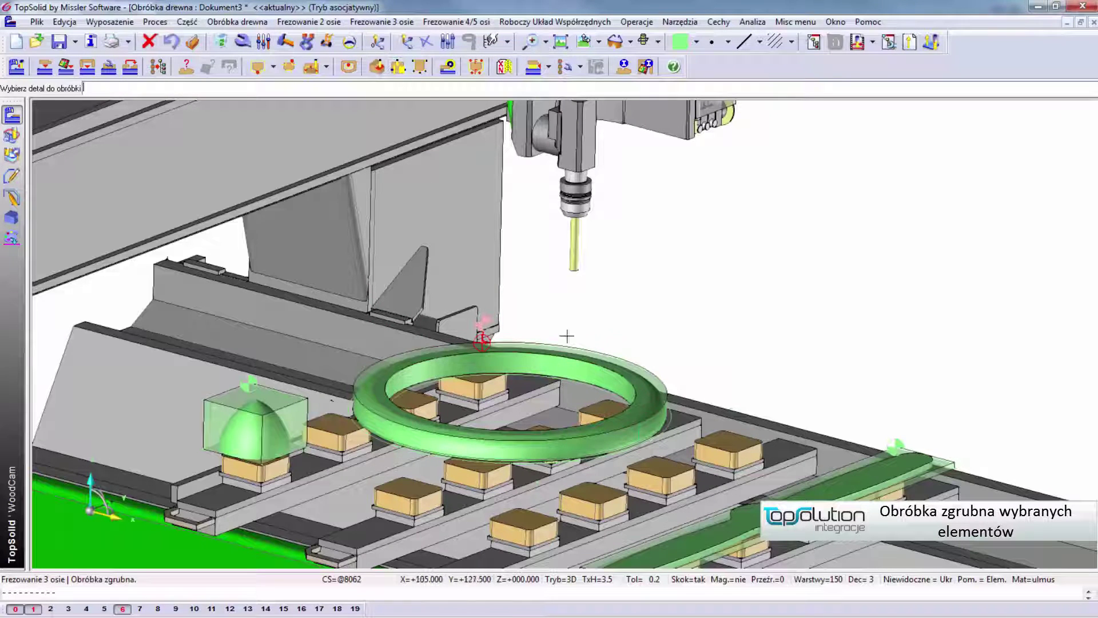
click(644, 385)
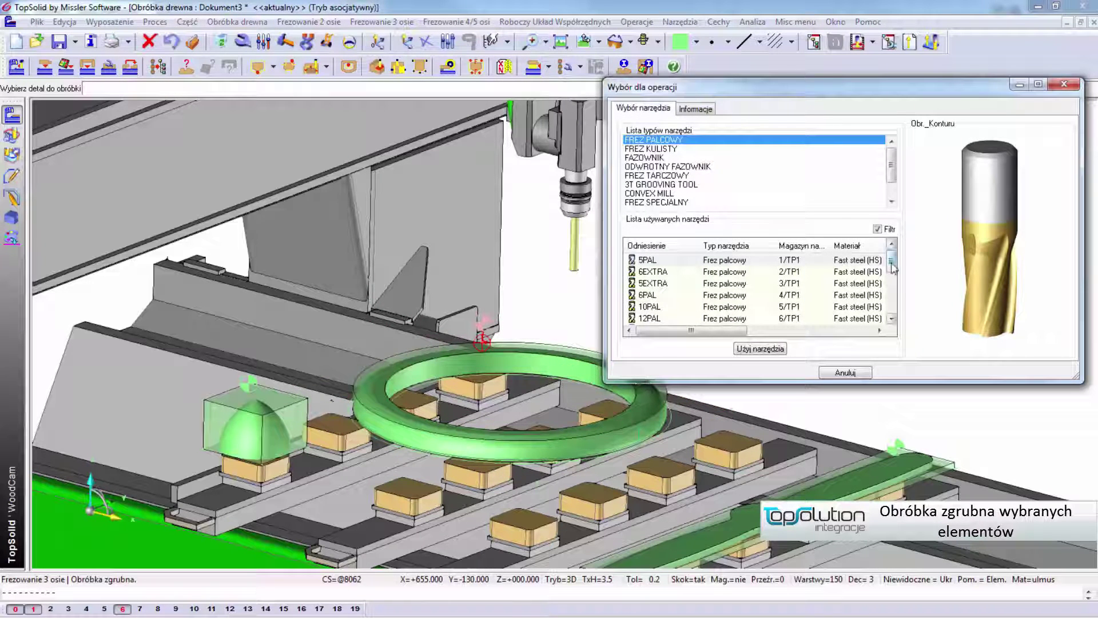
drag(892, 267, 892, 292)
click(700, 316)
click(743, 349)
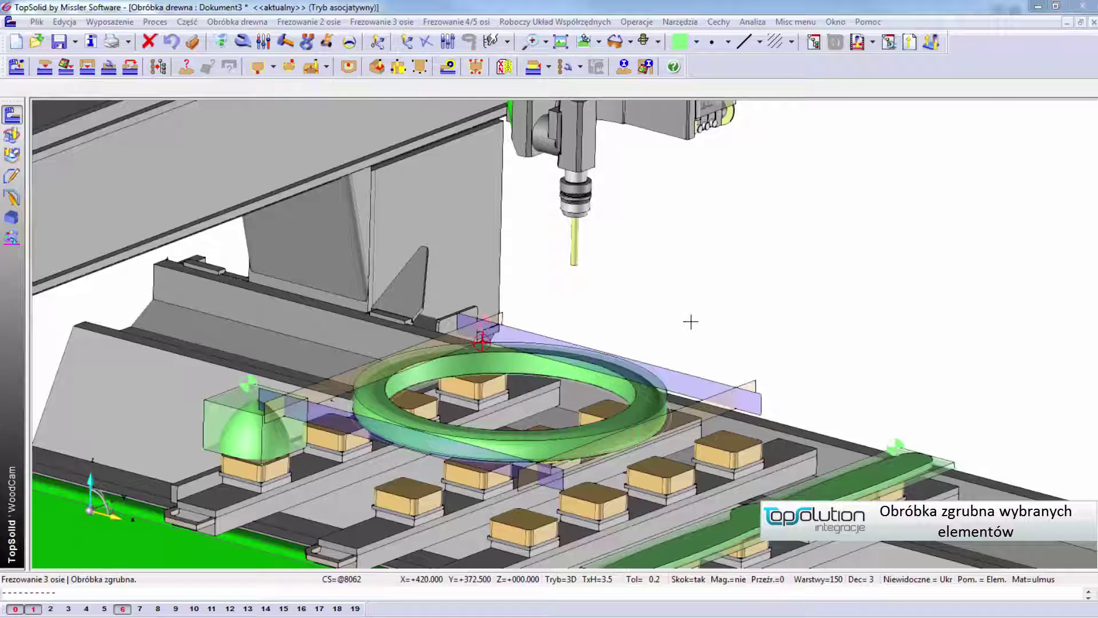
double_click(853, 231)
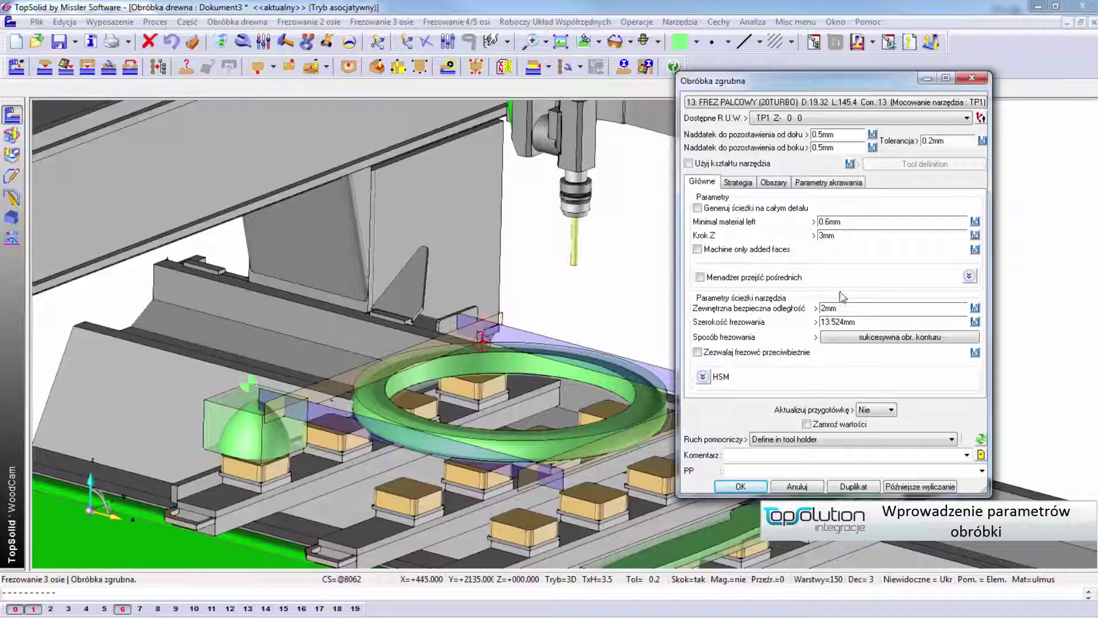
click(741, 486)
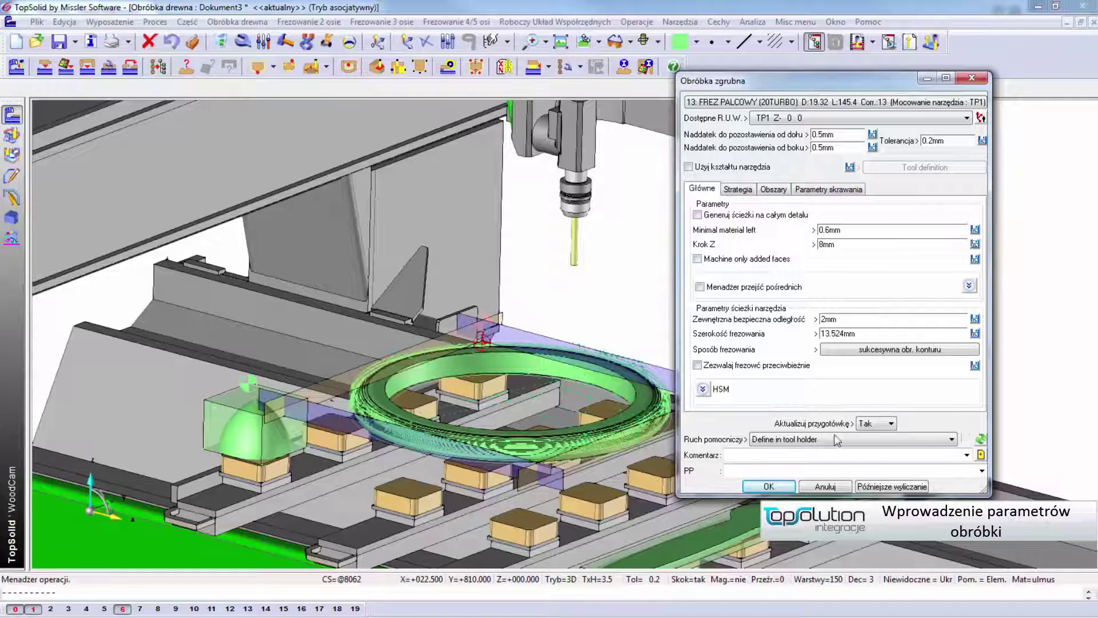
click(789, 485)
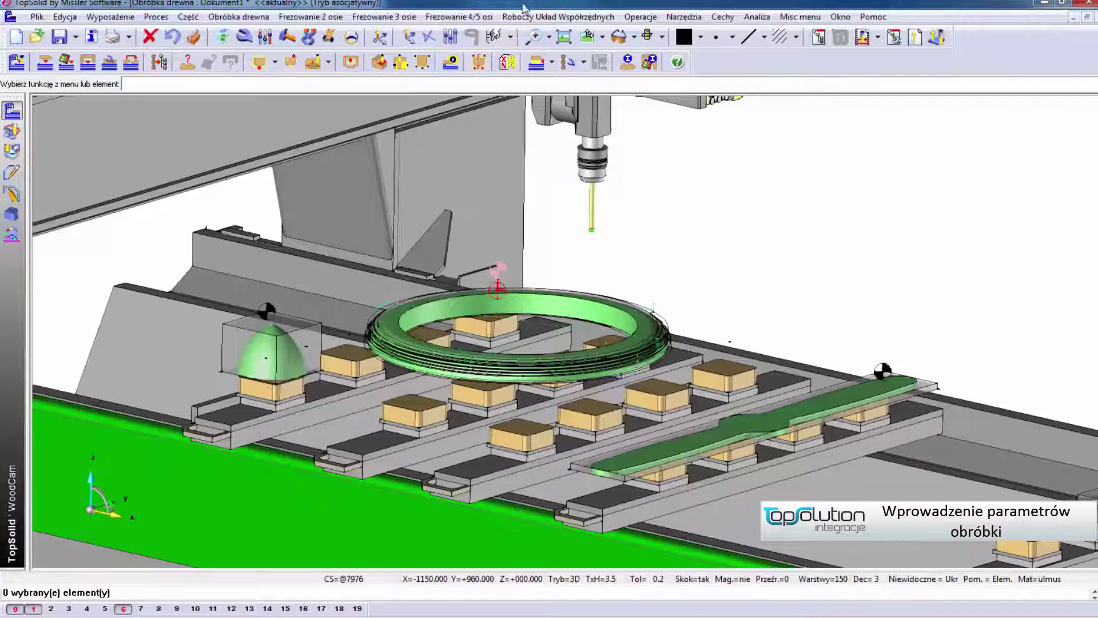
Step: Set up a 3D sweep finishing pass on the ring with the KU16x150 ball mill
click(384, 16)
click(400, 106)
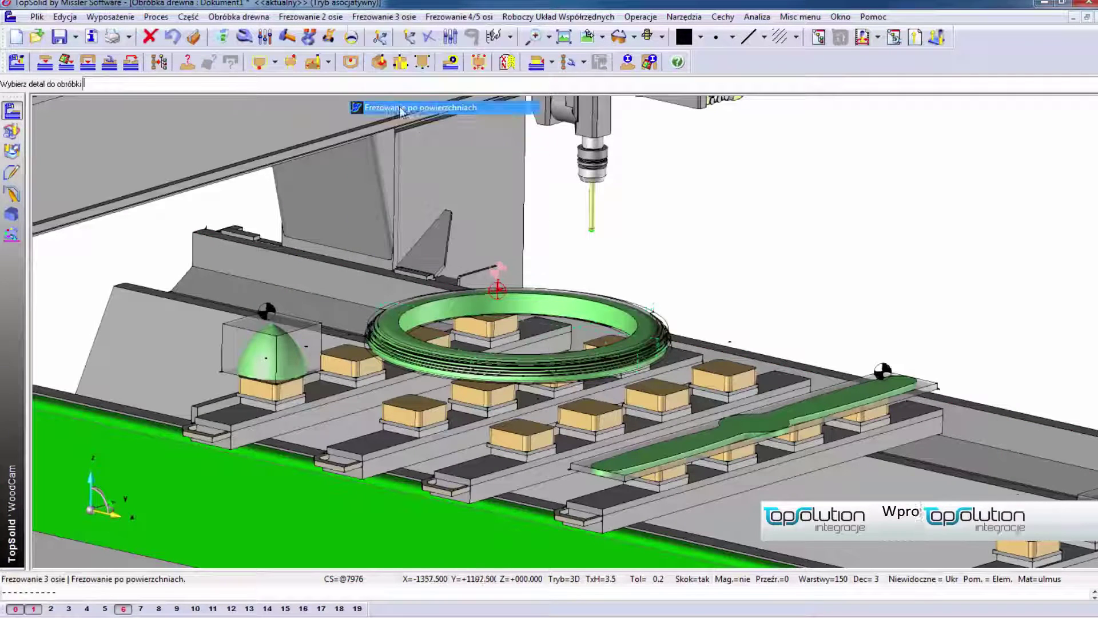
click(384, 331)
click(652, 229)
click(728, 326)
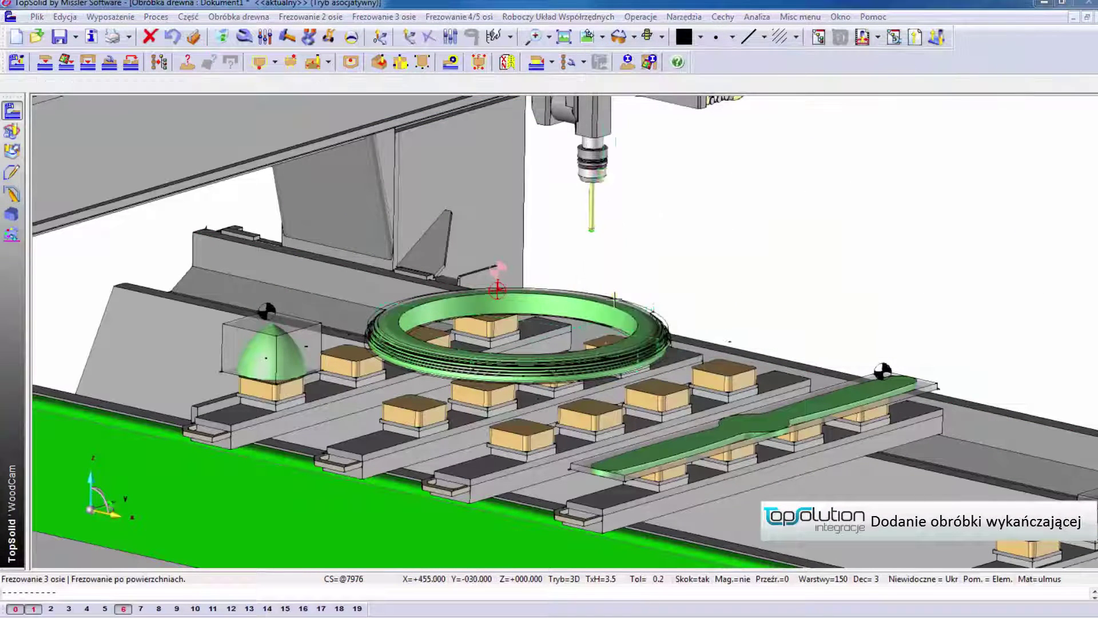
click(599, 295)
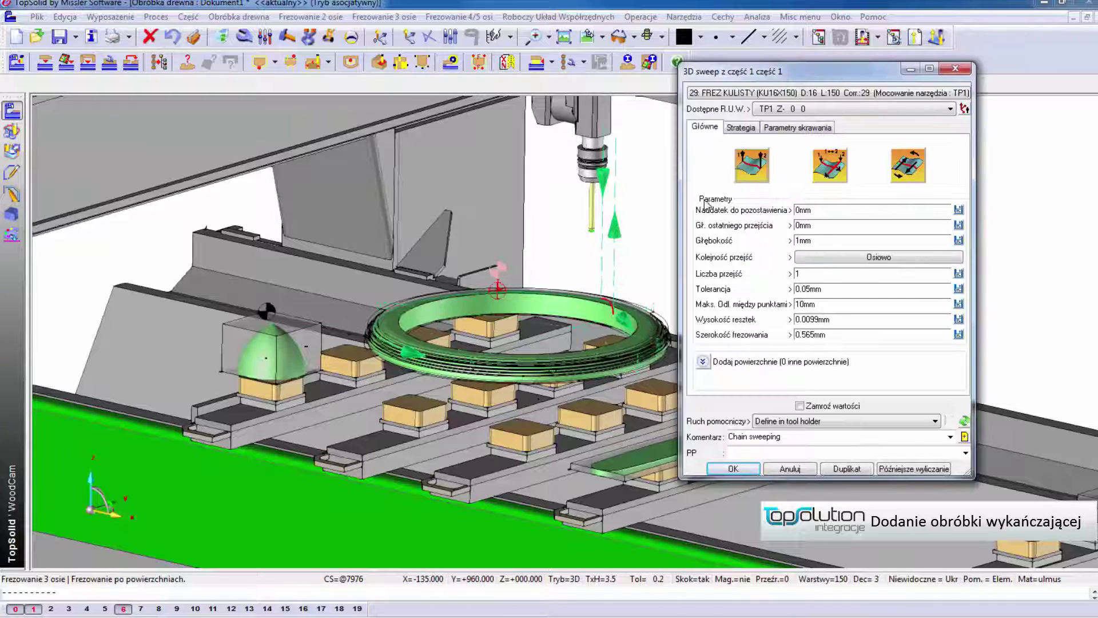
click(830, 170)
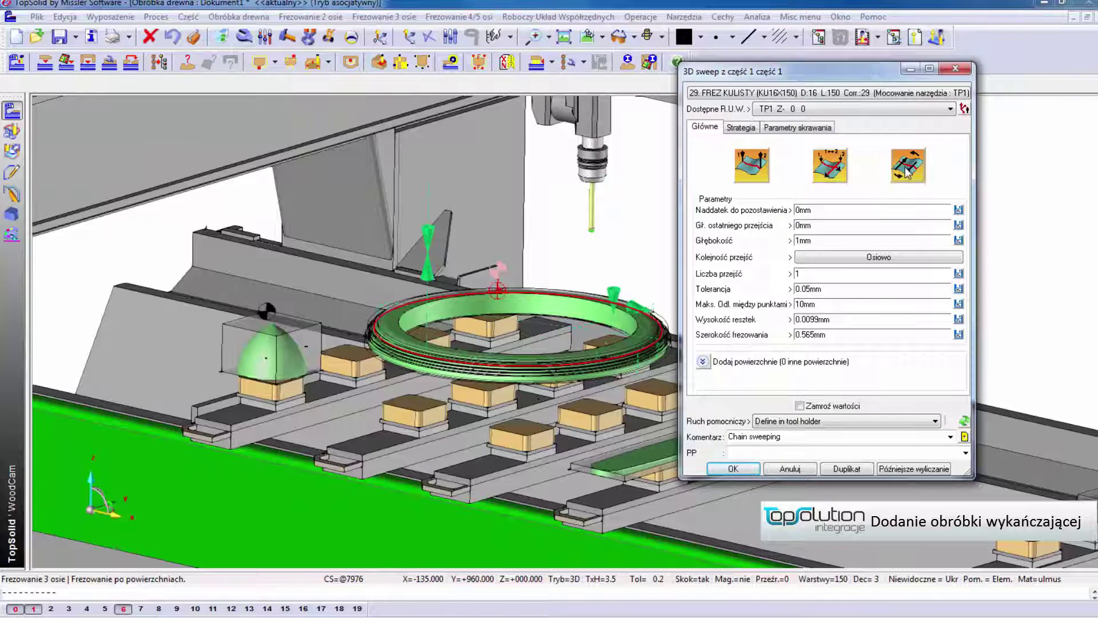
Step: Compute the ring finishing, then rough the dome with 25PAL at a 10mm Z step
click(735, 470)
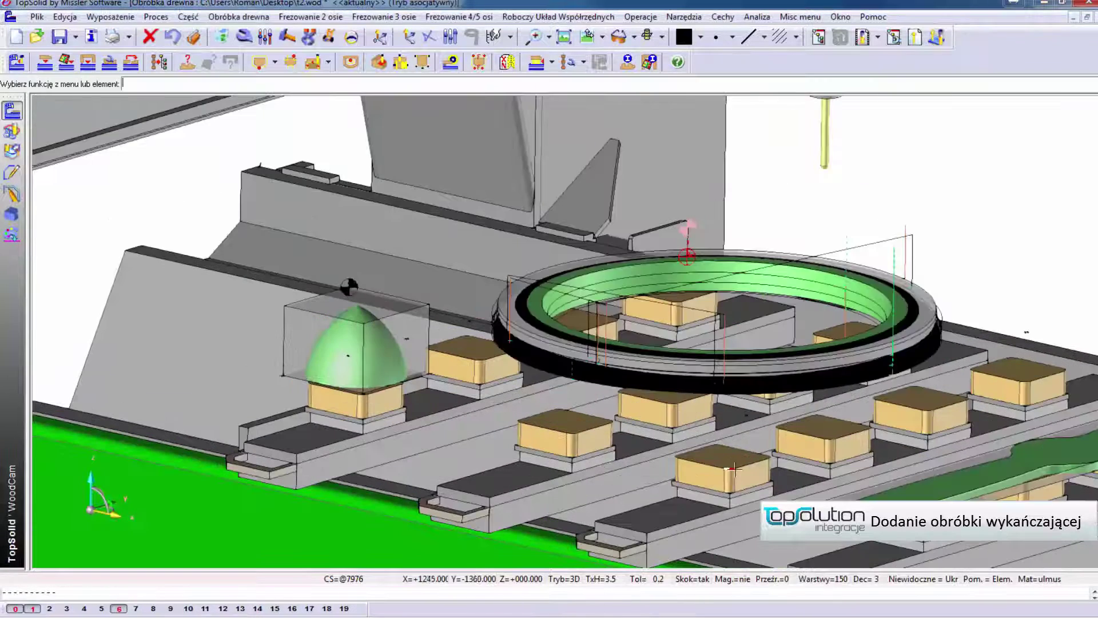
click(385, 17)
click(399, 47)
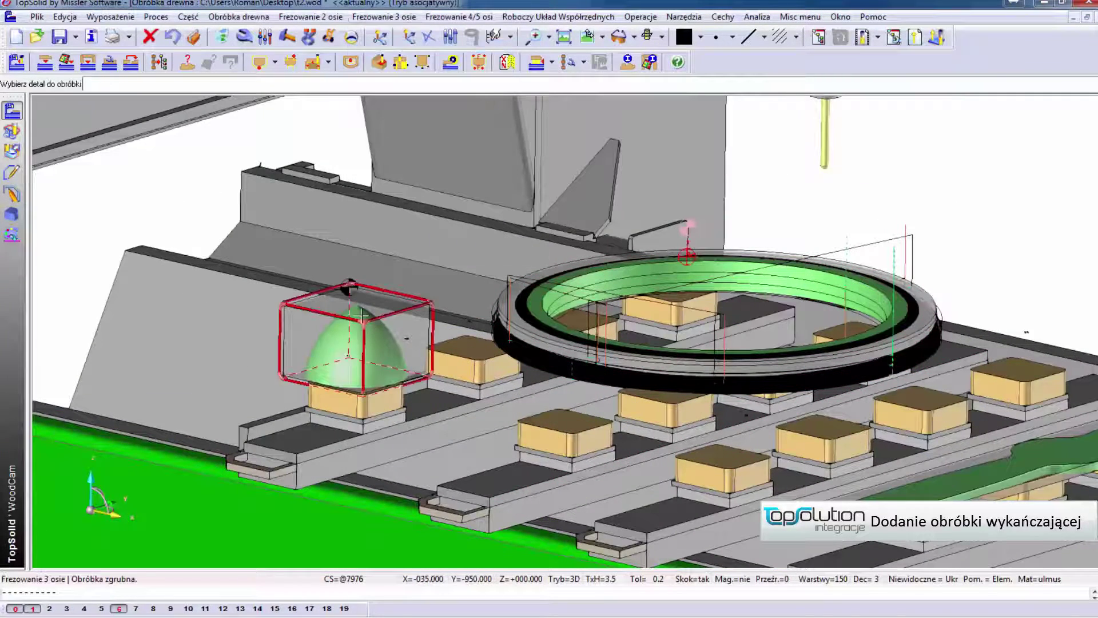
click(370, 313)
scroll(686, 258, down, 5)
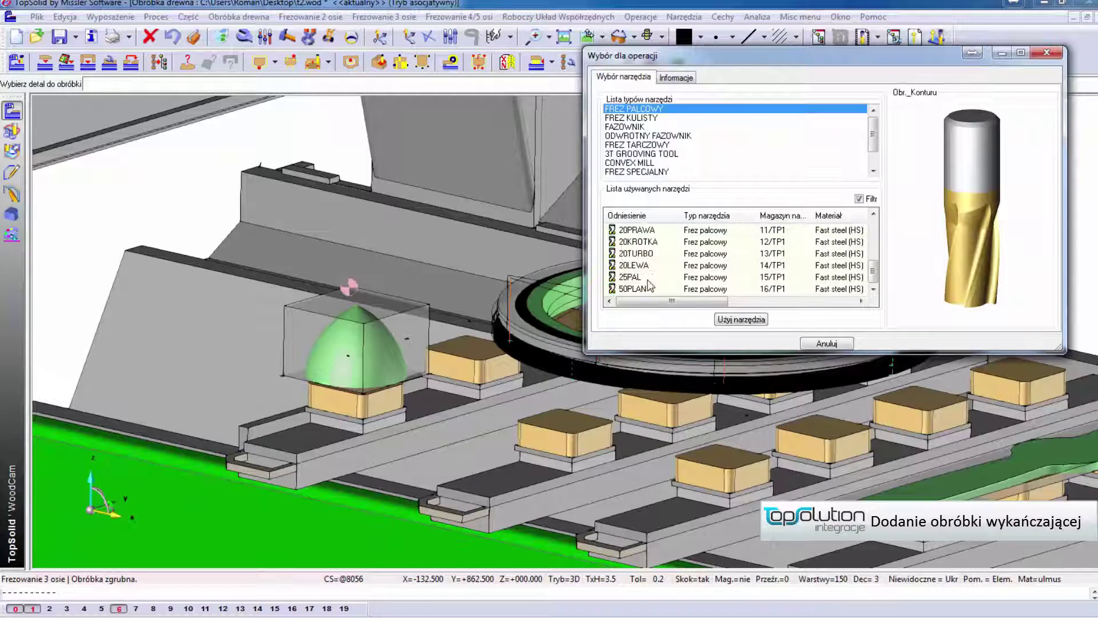
click(629, 277)
click(741, 319)
key(Return)
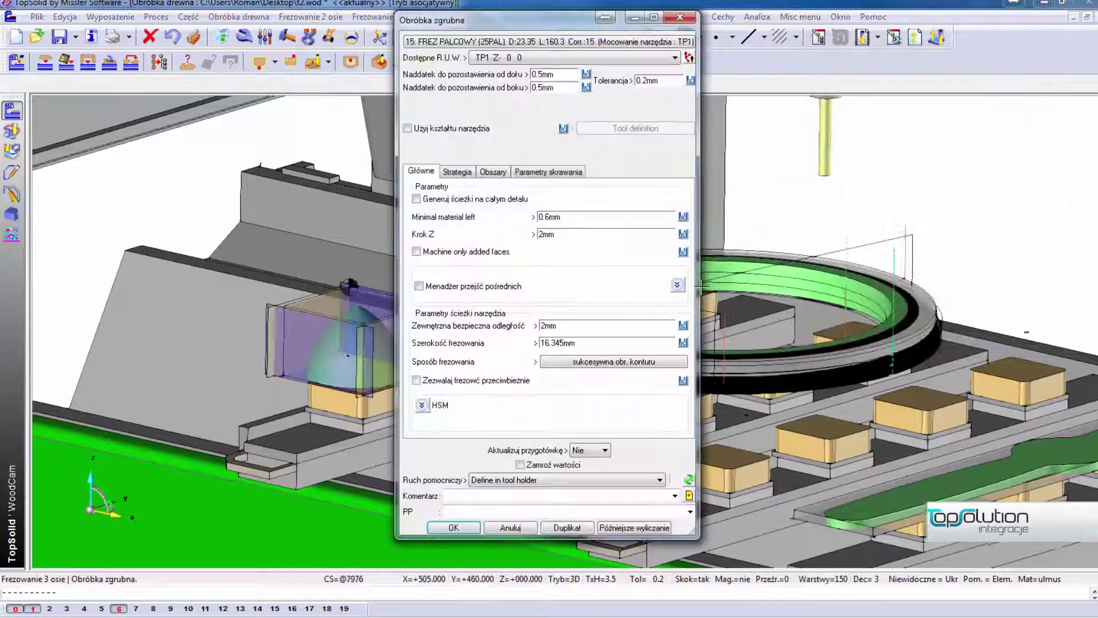
double_click(575, 234)
text(10)
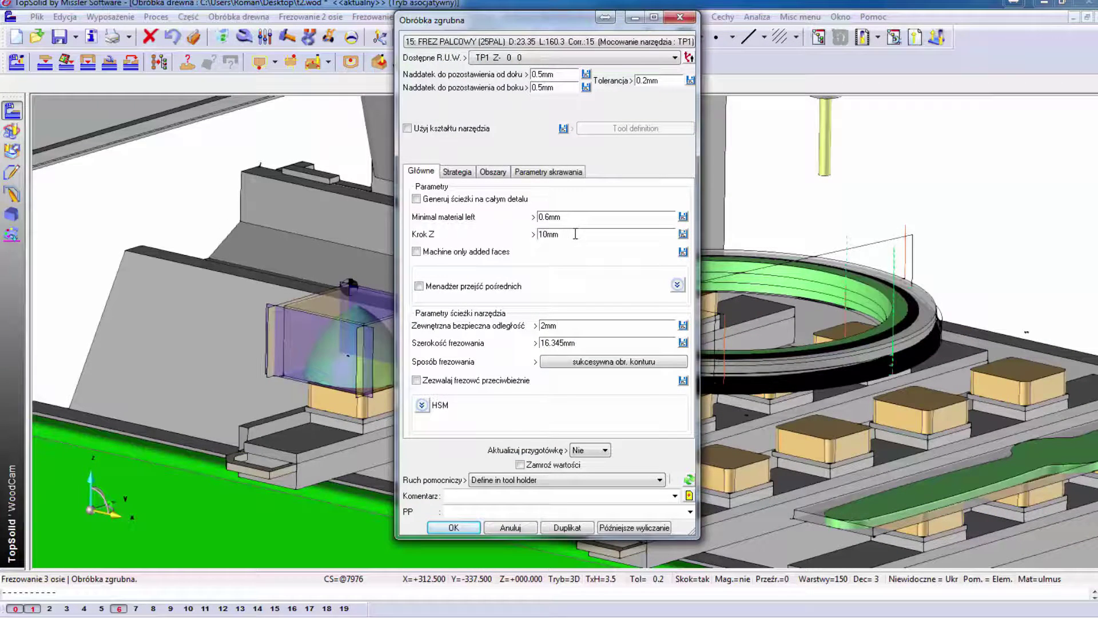
click(454, 527)
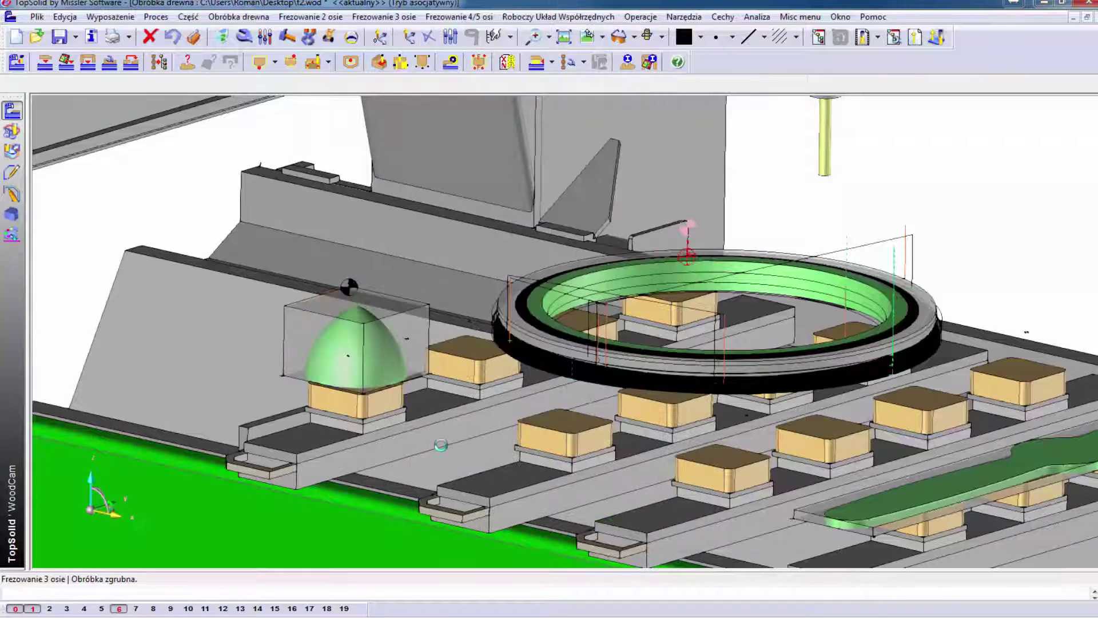
Step: Finish the dome with the KU16x150 ball mill at 0.2mm constant scallop height
click(384, 16)
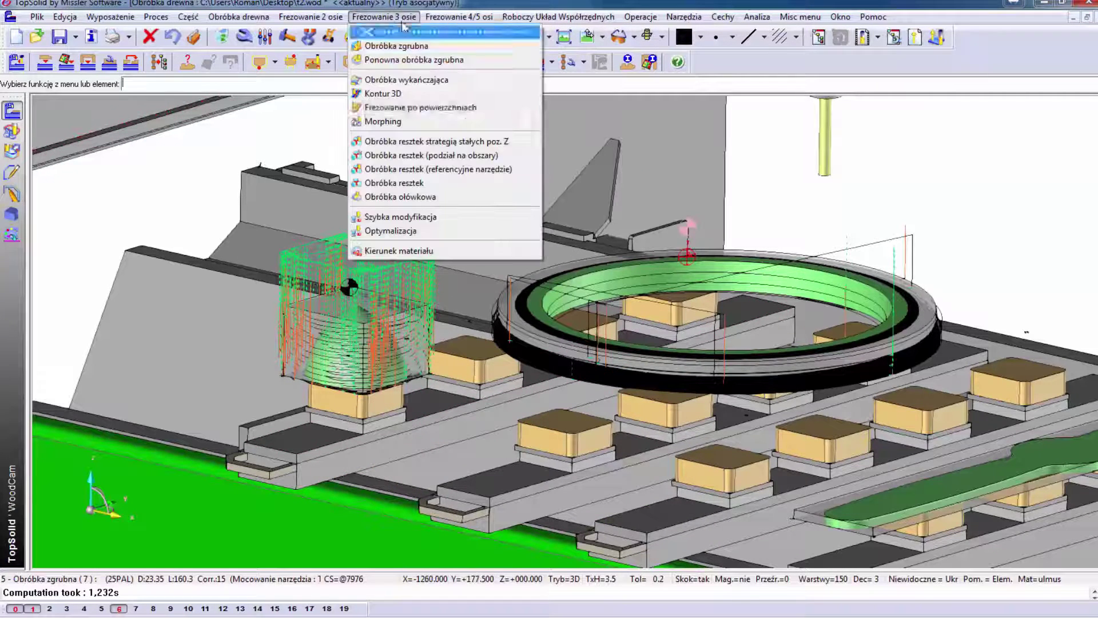
click(415, 80)
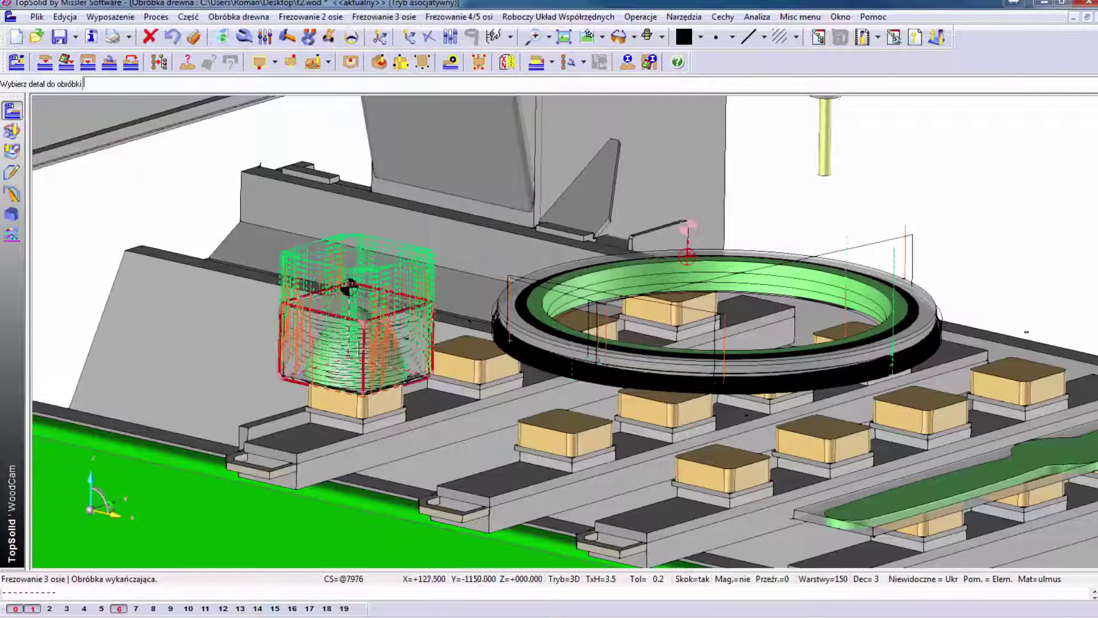
click(741, 320)
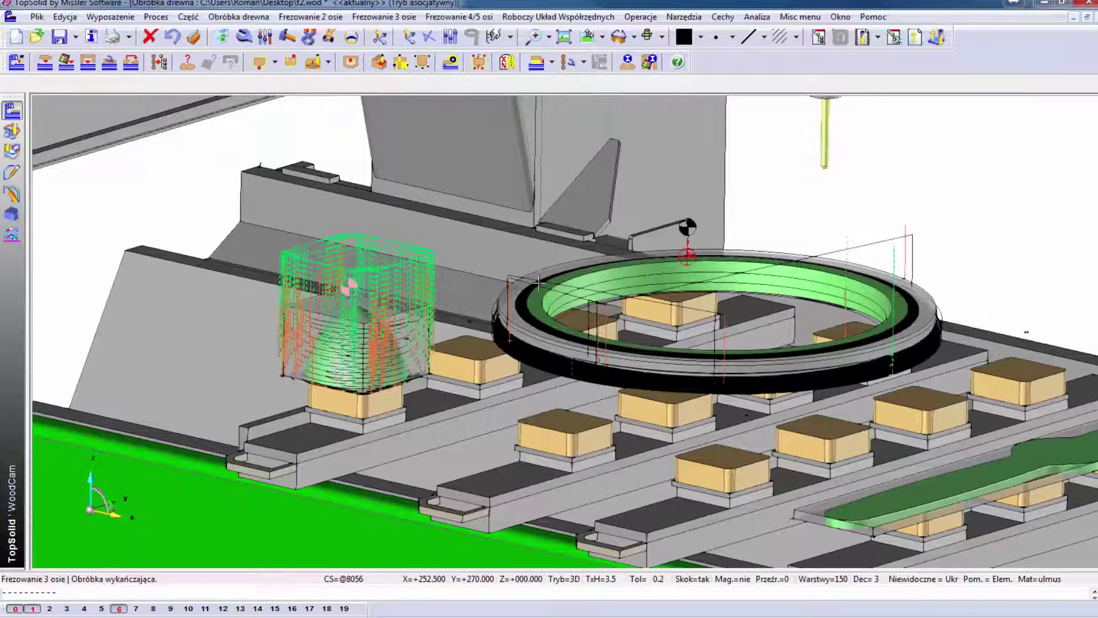
click(349, 286)
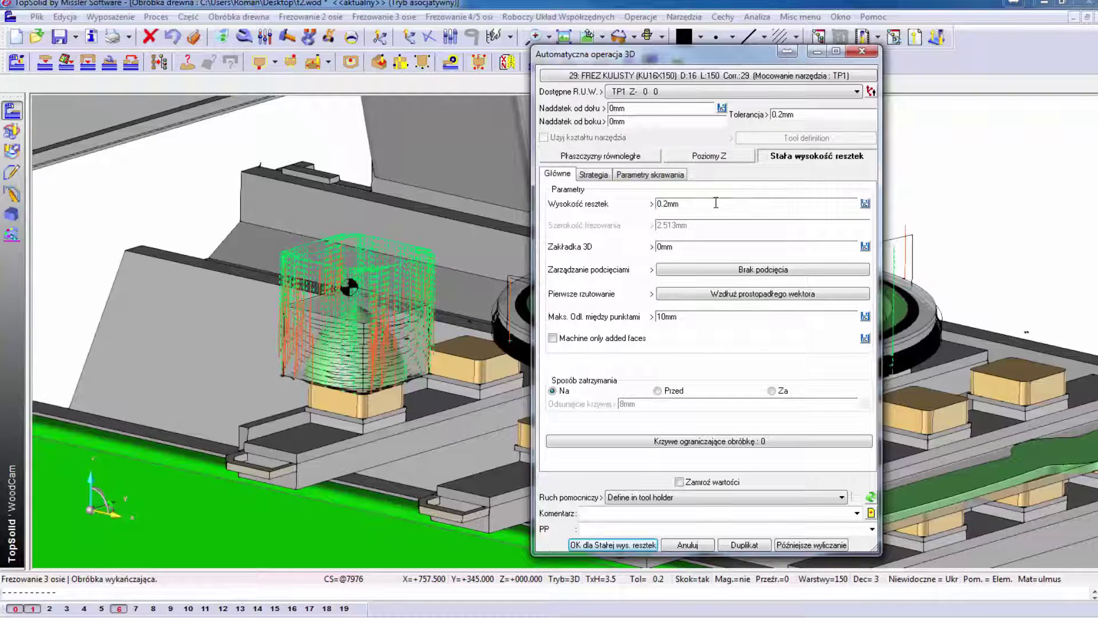
click(585, 546)
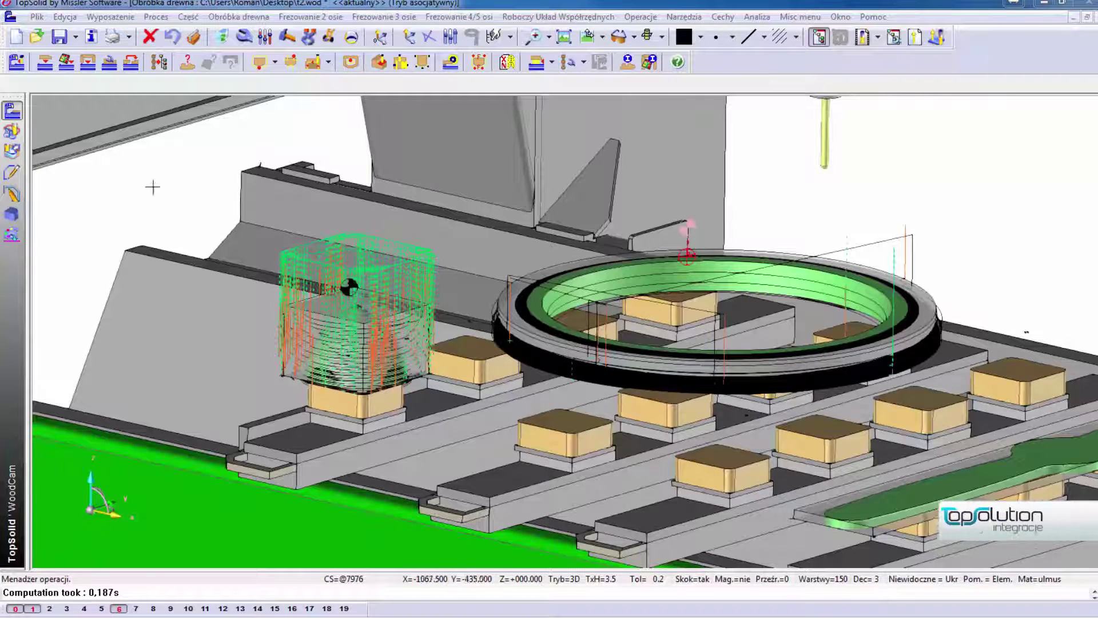
Step: Run the material-removal simulation and zoom in on the machined ring and dome
click(12, 132)
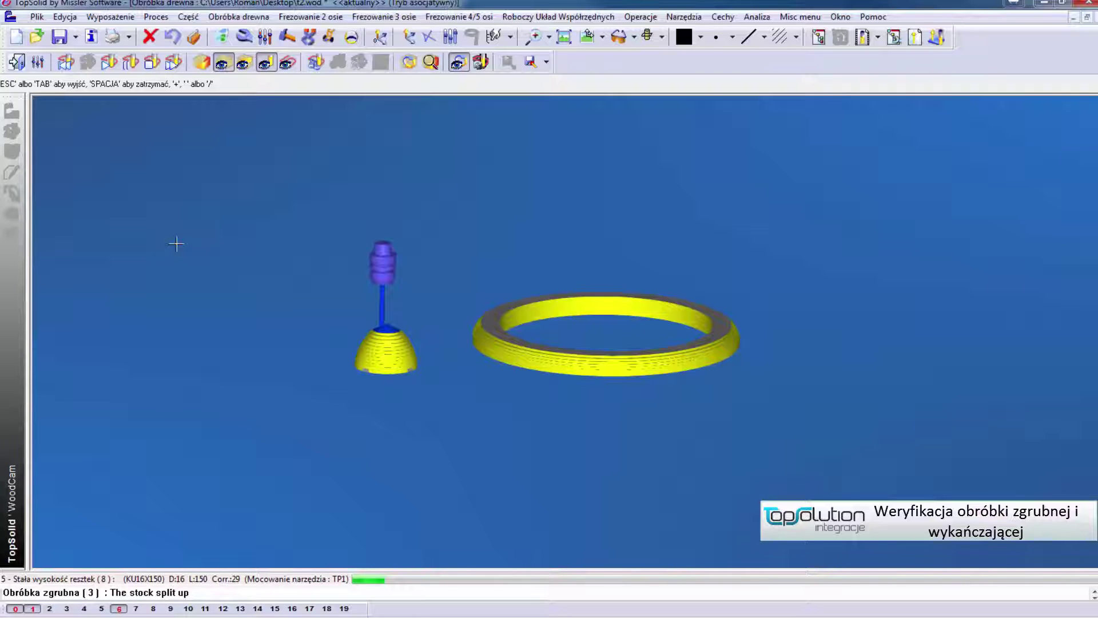
scroll(215, 380, up, 2)
scroll(152, 385, up, 1)
scroll(150, 386, up, 1)
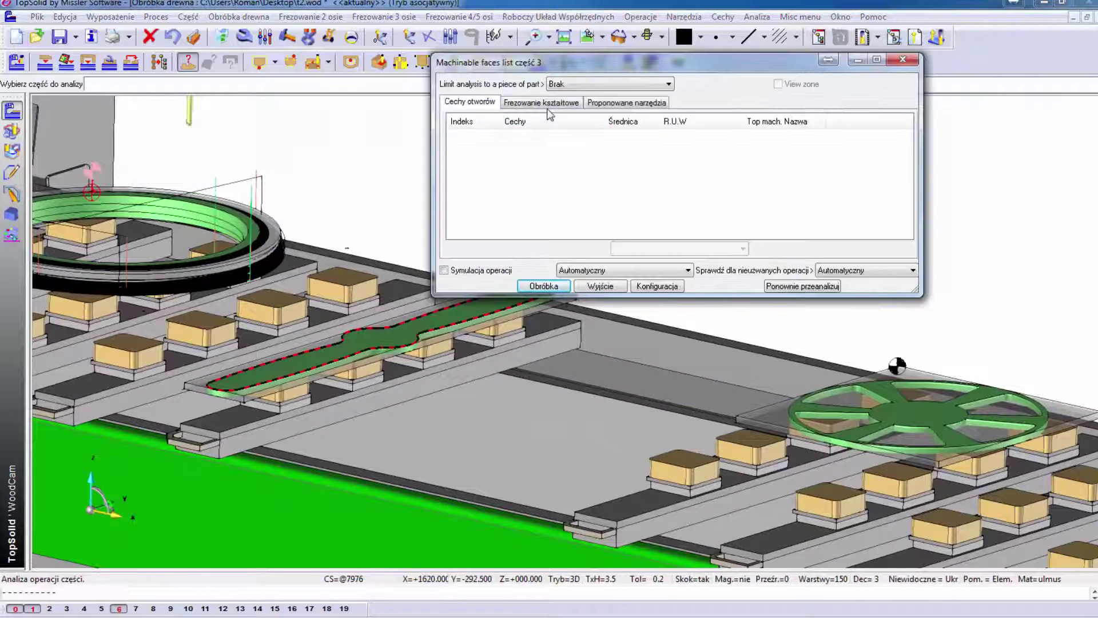
Step: Analyse the wheel part and generate machining for its shape-milling faces
click(543, 289)
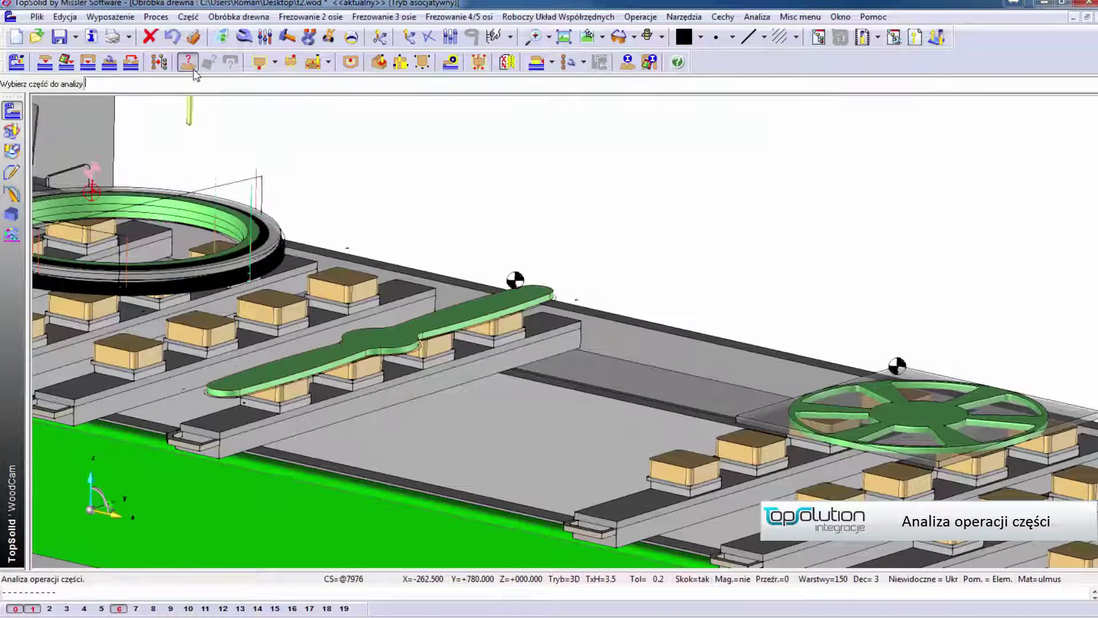
click(876, 395)
click(550, 104)
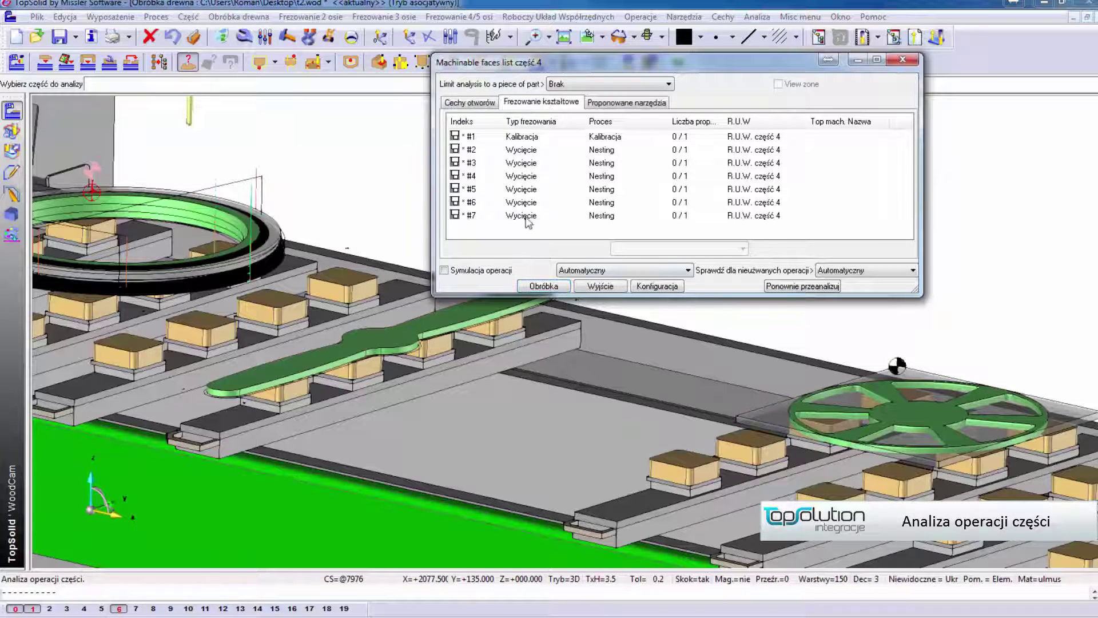
click(558, 289)
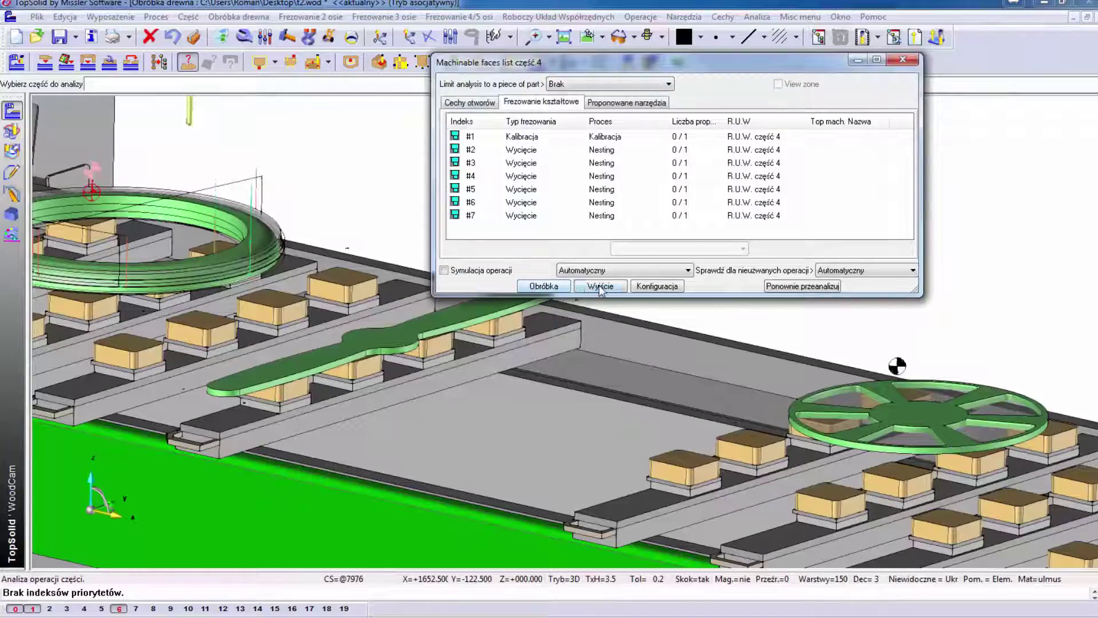
click(600, 286)
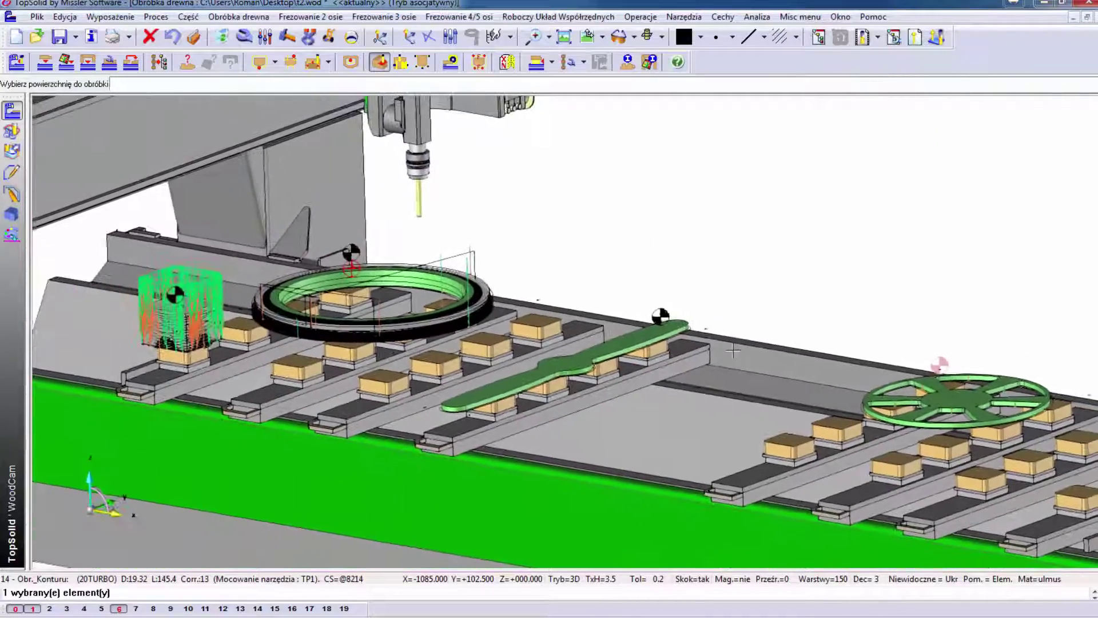